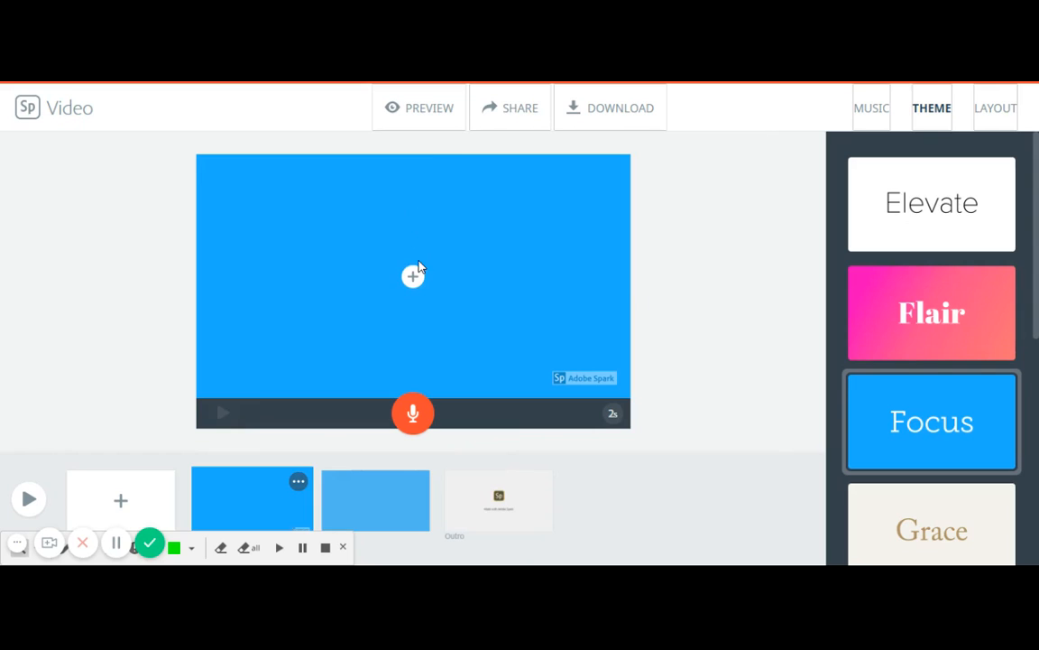
# Step: Try the Split Screen, Fullscreen and Title and Text layouts on the first slide, and settle on the Caption layout
pyautogui.click(406, 505)
pyautogui.click(286, 505)
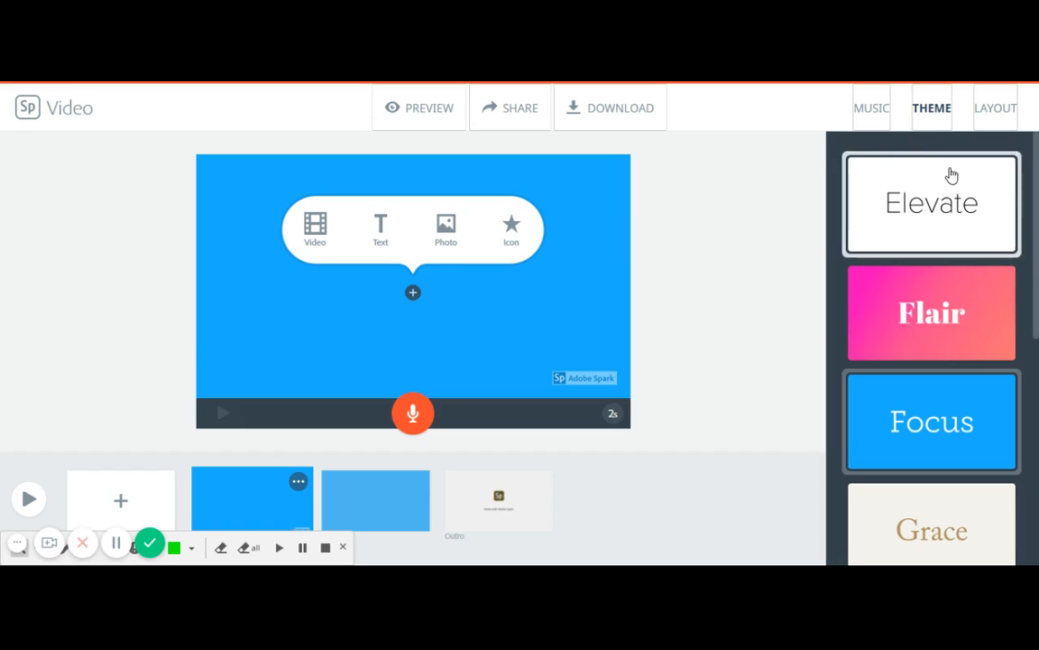
pyautogui.click(997, 112)
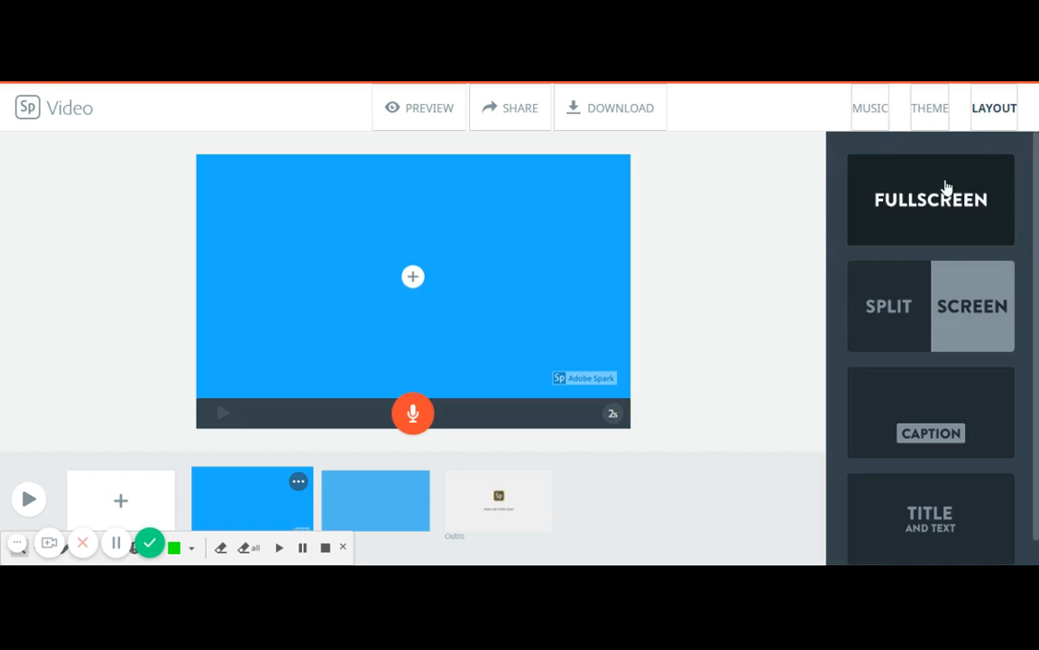
pyautogui.click(912, 318)
pyautogui.click(925, 192)
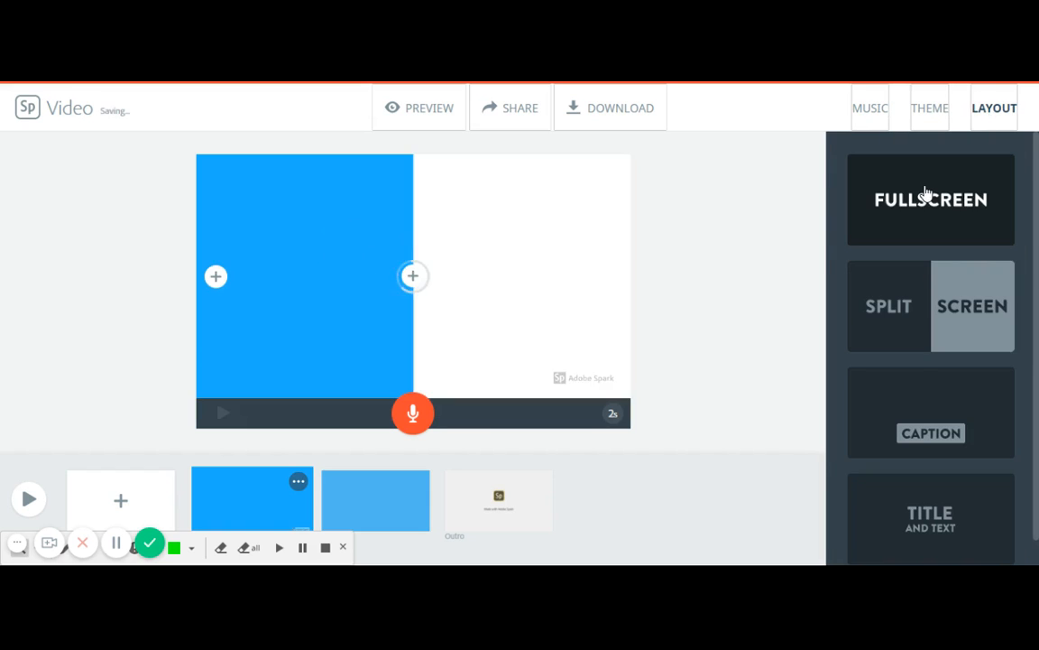
pyautogui.click(915, 510)
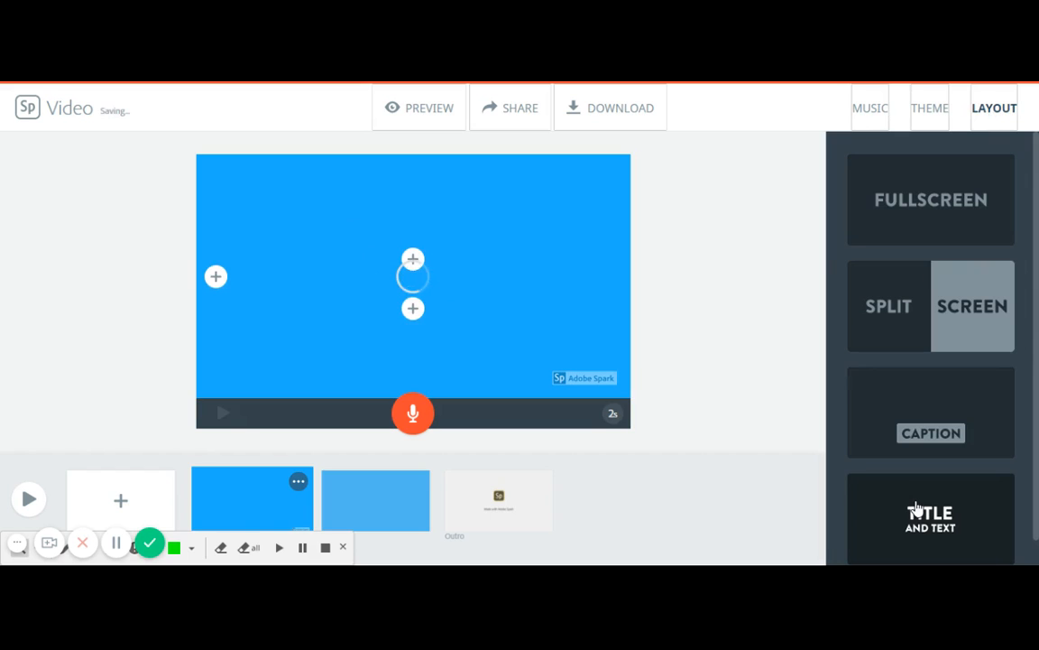
pyautogui.click(917, 431)
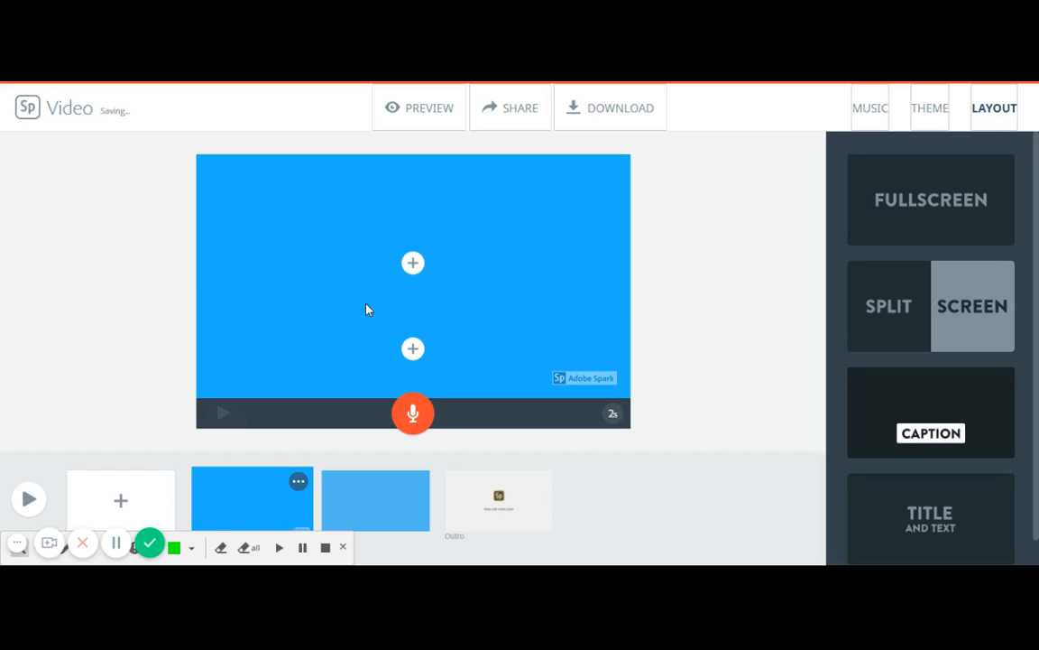
# Step: Add the snowshoeing video to the first slide's media area and extend its clip from 0 to 30 seconds
pyautogui.click(412, 263)
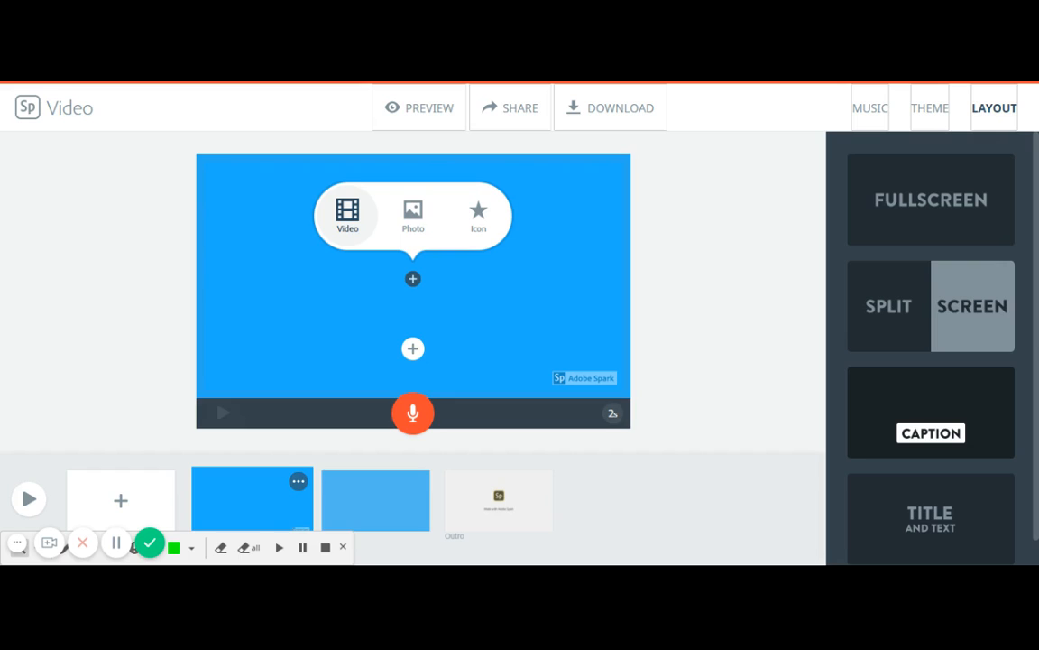
pyautogui.click(116, 542)
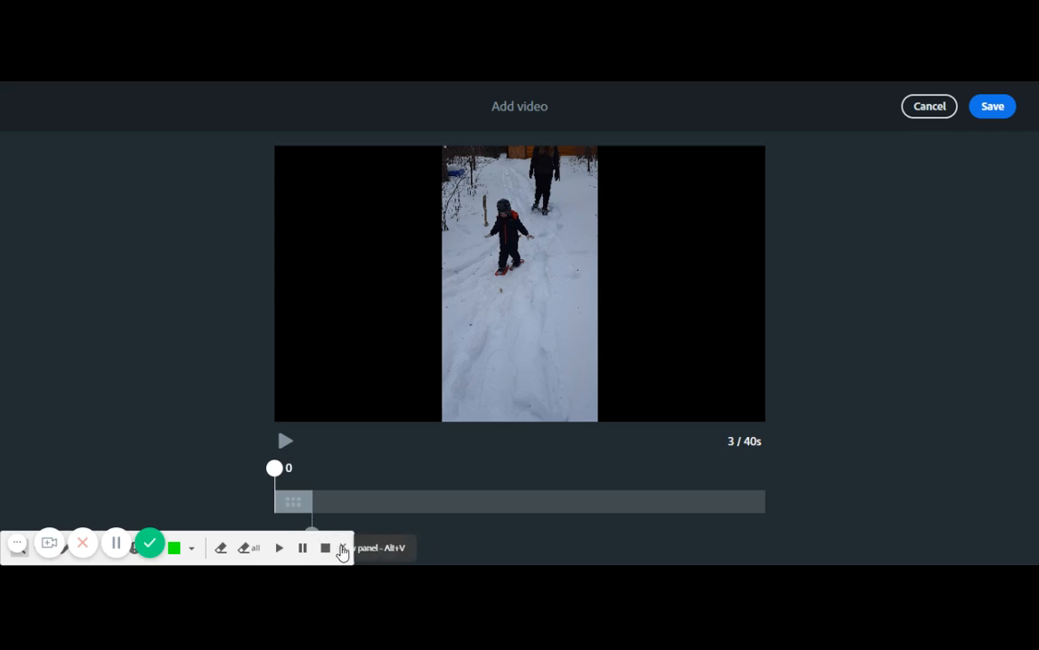
pyautogui.moveTo(312, 533); pyautogui.dragTo(715, 545)
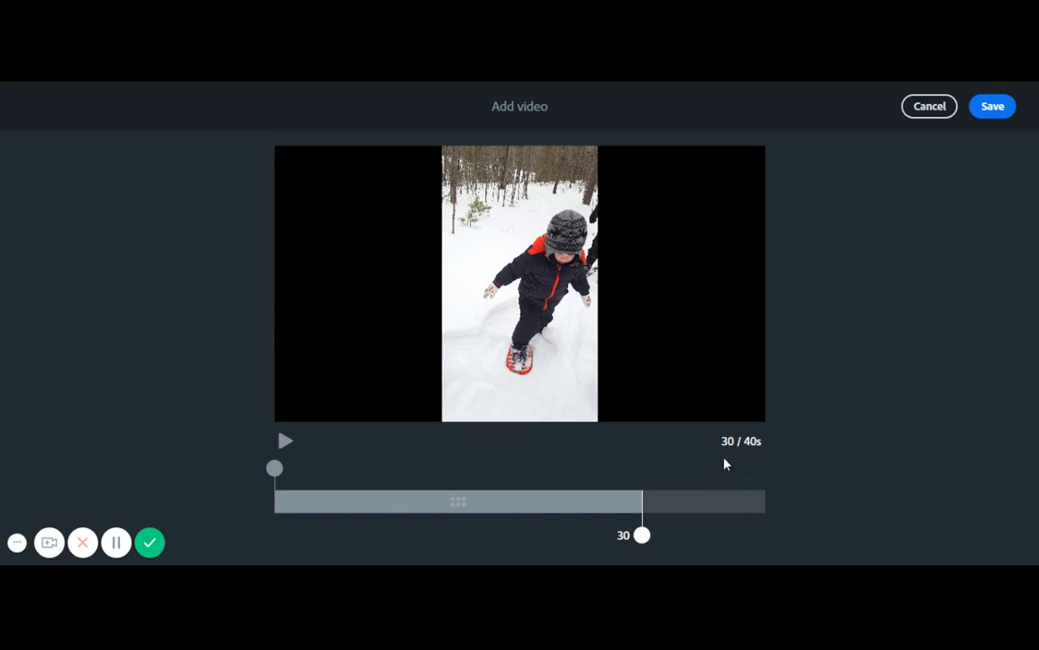
# Step: Try trimming the clip to start at 1 second and end at 22 seconds, and return the start to 0
pyautogui.click(278, 469)
pyautogui.moveTo(278, 468)
pyautogui.mouseDown()
pyautogui.moveTo(520, 467)
pyautogui.moveTo(290, 468)
pyautogui.mouseUp()
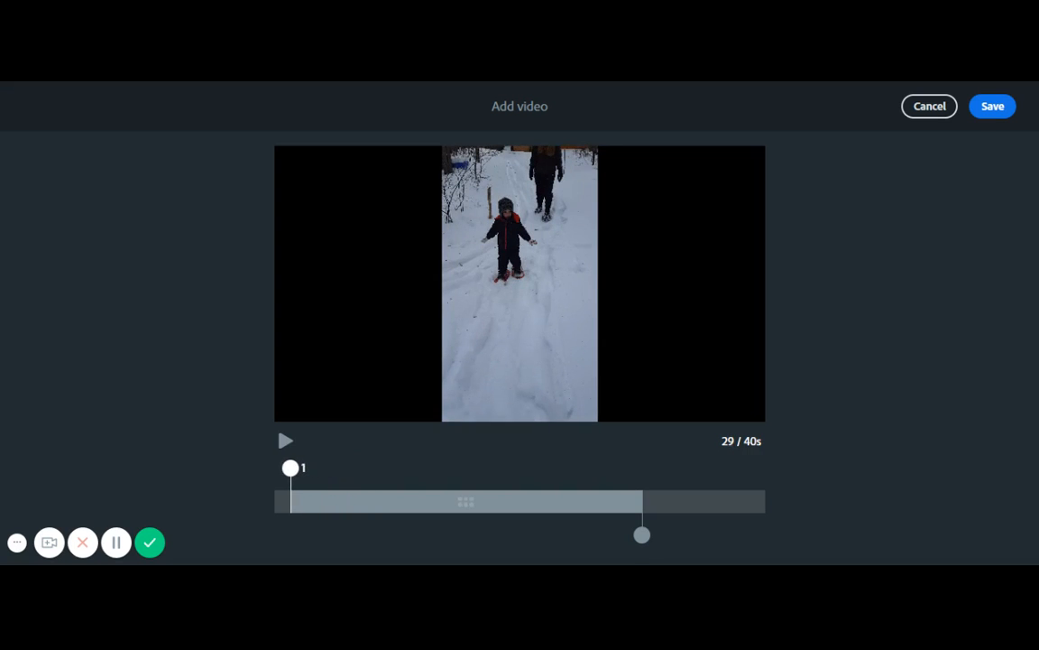
pyautogui.moveTo(642, 535); pyautogui.dragTo(541, 535)
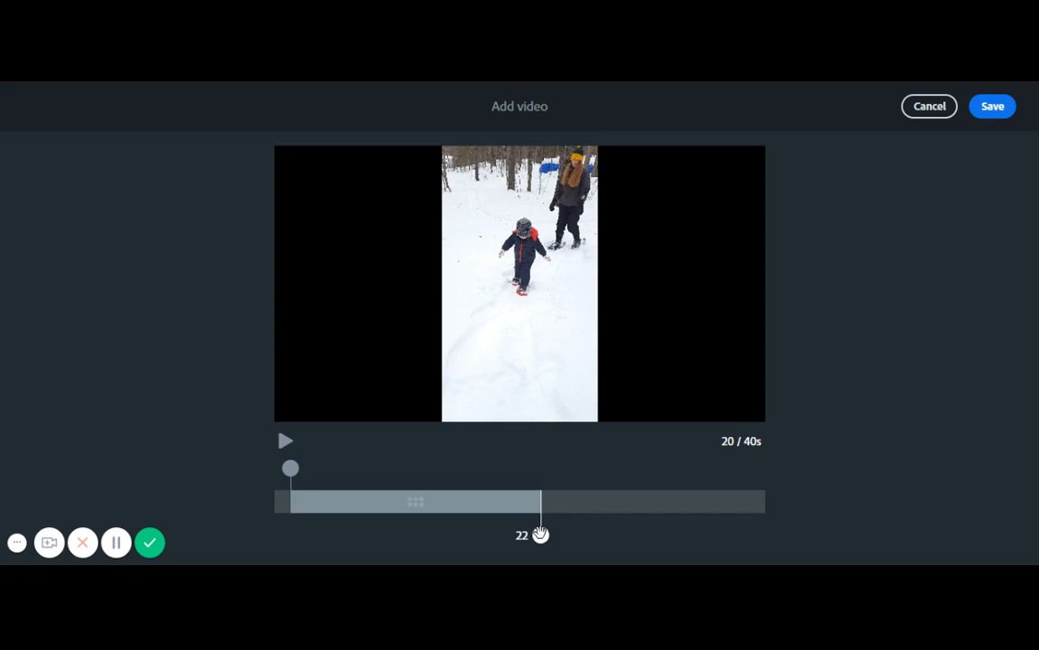
pyautogui.moveTo(541, 535); pyautogui.dragTo(788, 540)
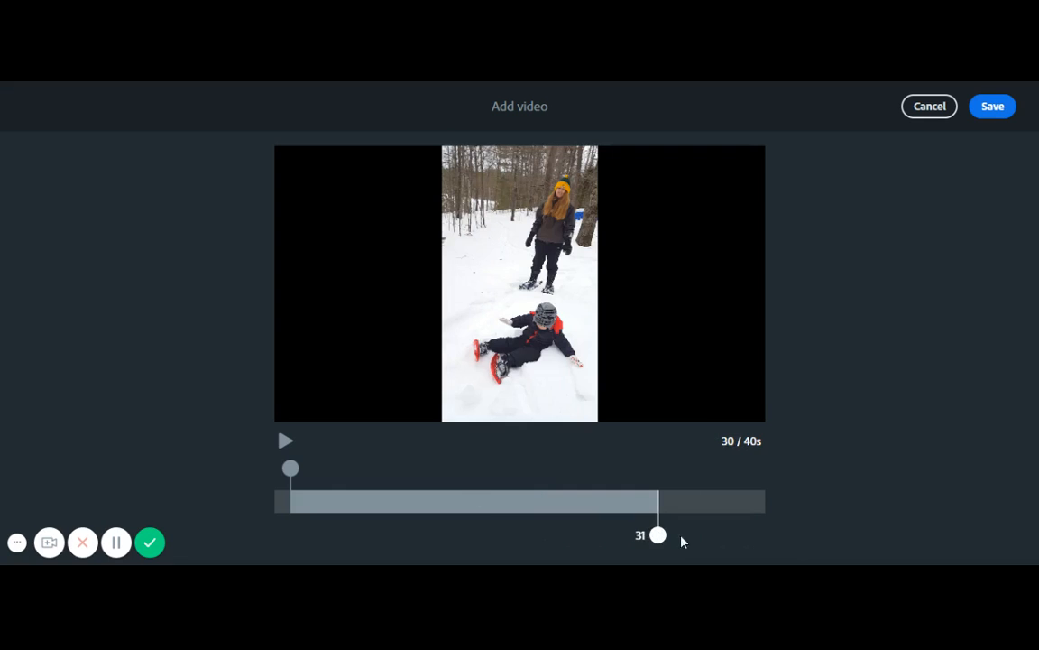
pyautogui.moveTo(292, 466); pyautogui.dragTo(272, 501)
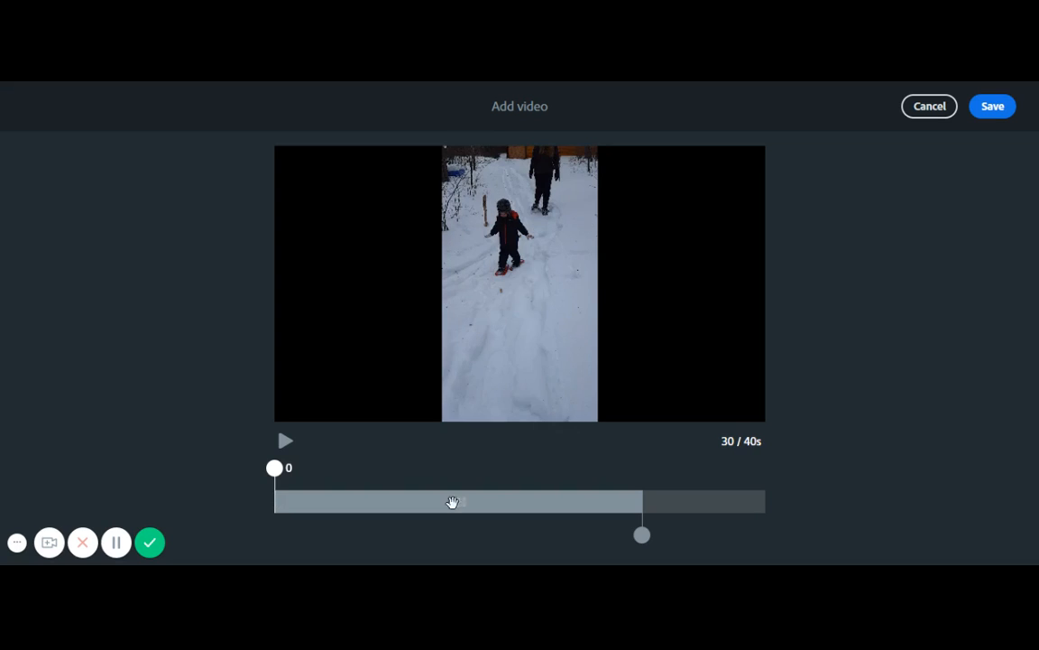
# Step: Keep the clip's end point at 30 seconds and save the clip to the slide
pyautogui.click(642, 536)
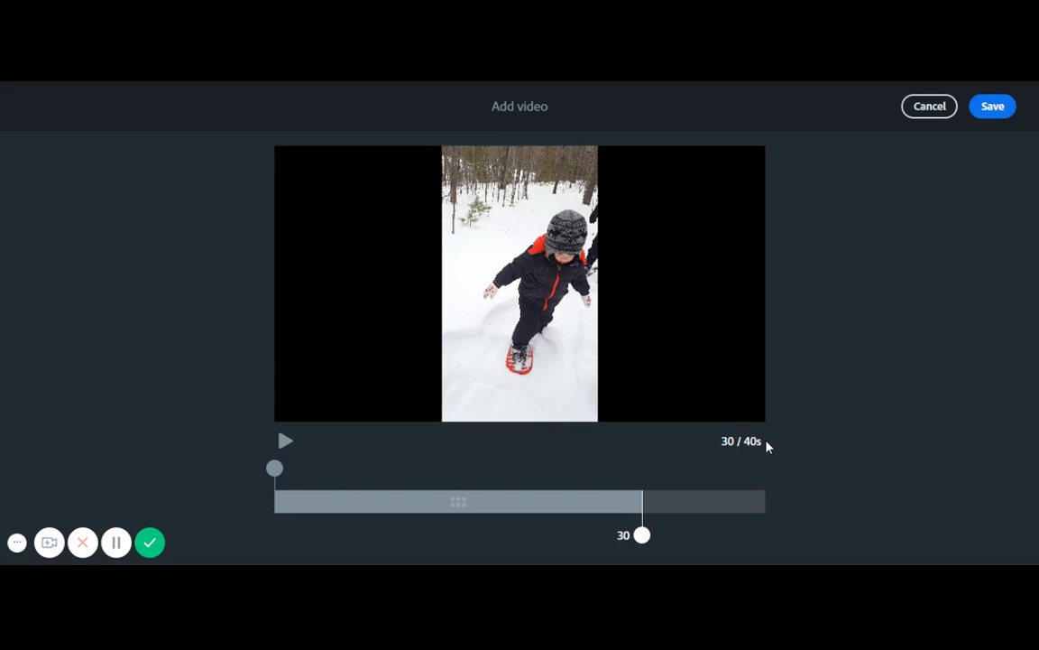
pyautogui.click(993, 106)
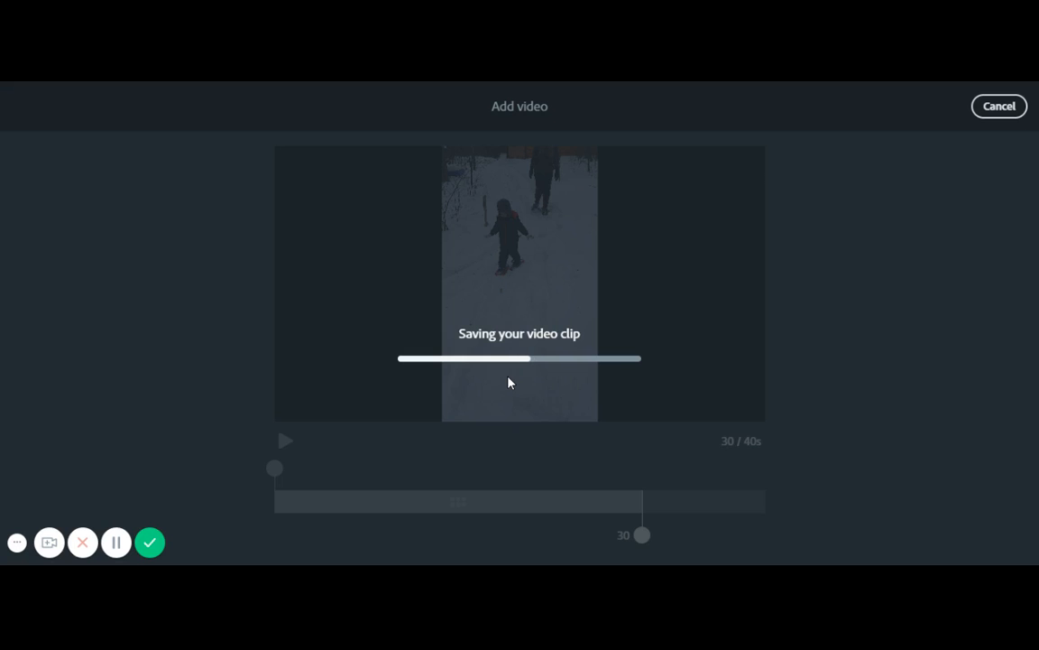
pyautogui.click(115, 542)
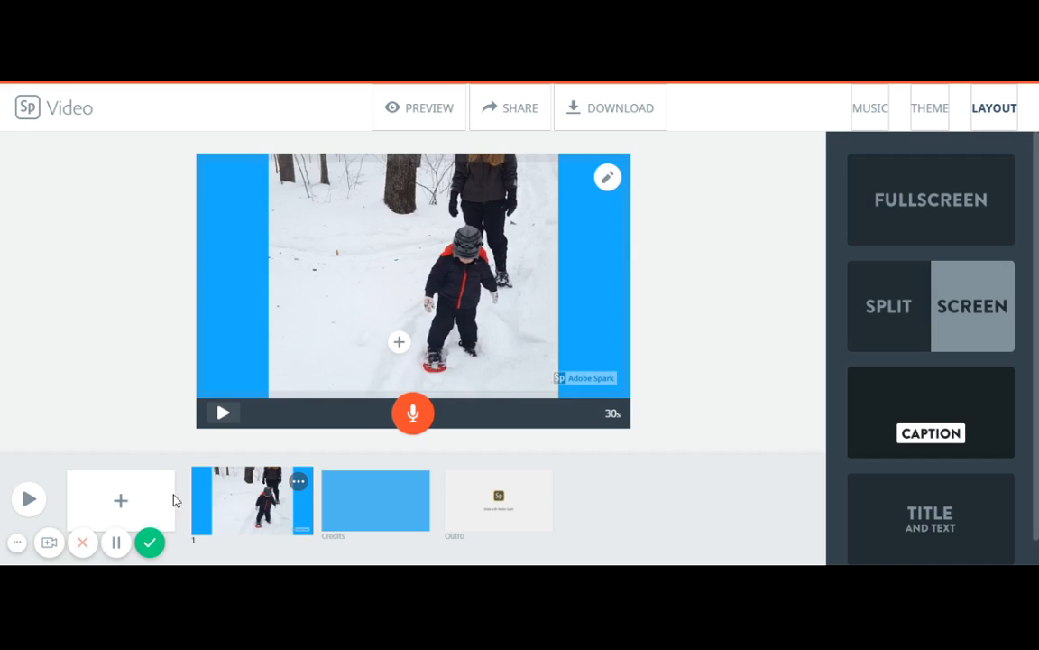
# Step: Add a blank slide after the first one and return to the first slide's video
pyautogui.click(121, 500)
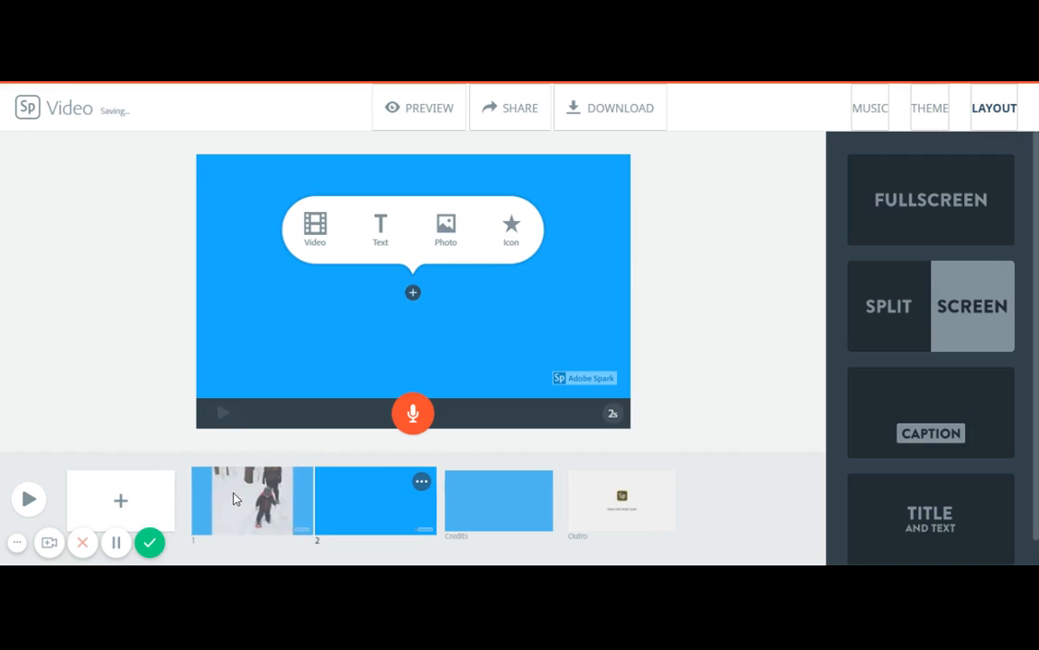
pyautogui.click(234, 499)
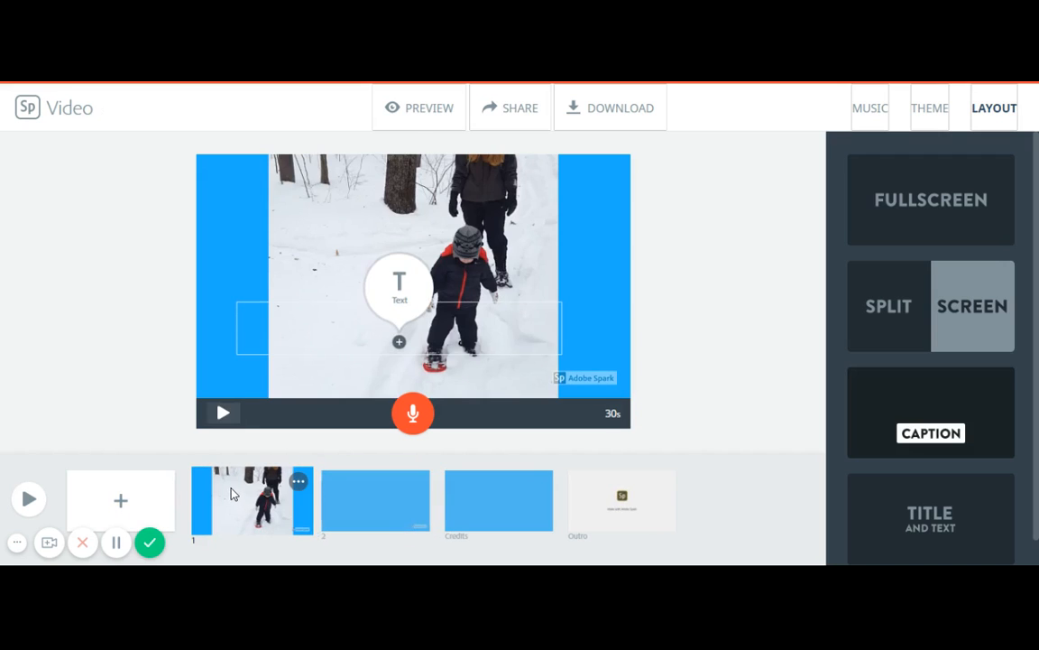
pyautogui.click(232, 262)
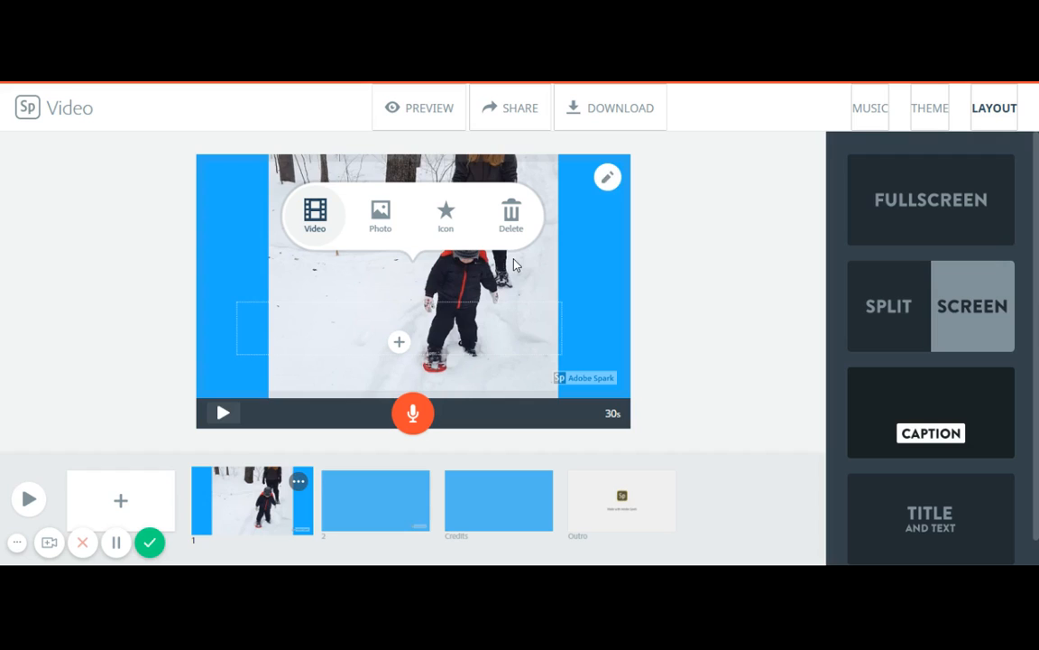
# Step: Continue the first slide's video on a new slide, extending the continuation to the 40-second mark, and save it
pyautogui.click(609, 180)
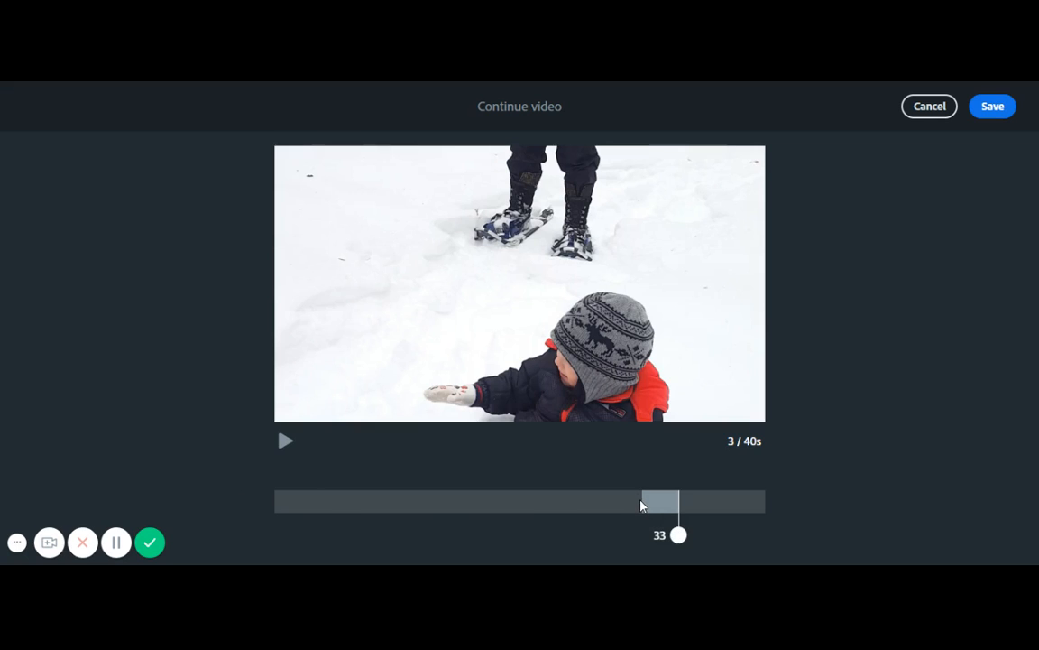
pyautogui.moveTo(678, 534); pyautogui.dragTo(765, 533)
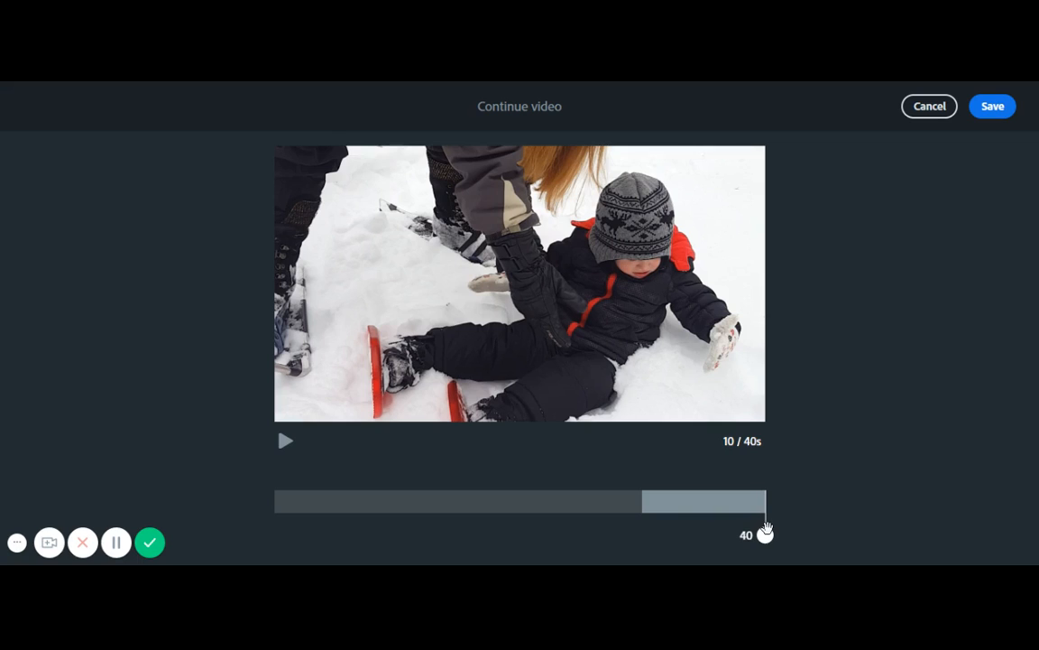
pyautogui.click(992, 107)
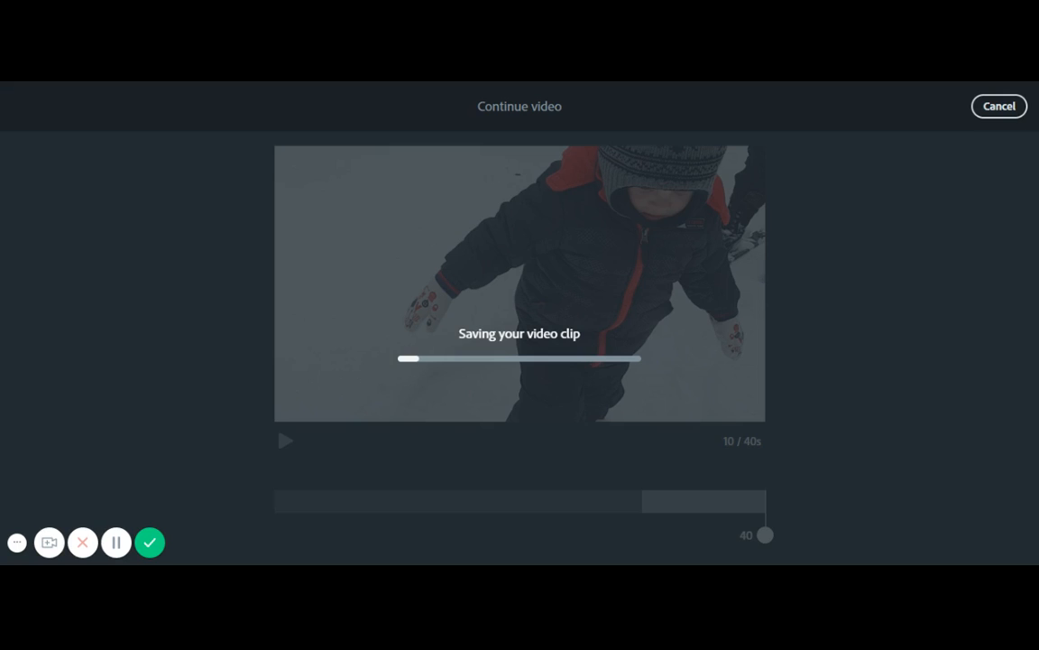
pyautogui.click(118, 542)
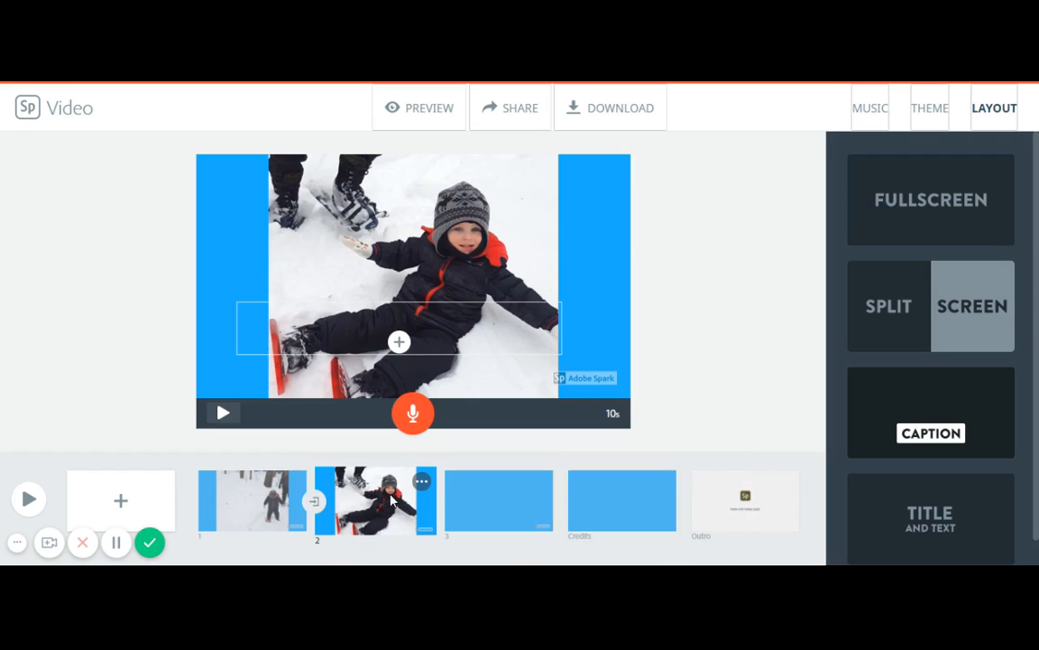
# Step: Preview the video project starting from the first slide and return to the editor
pyautogui.click(245, 501)
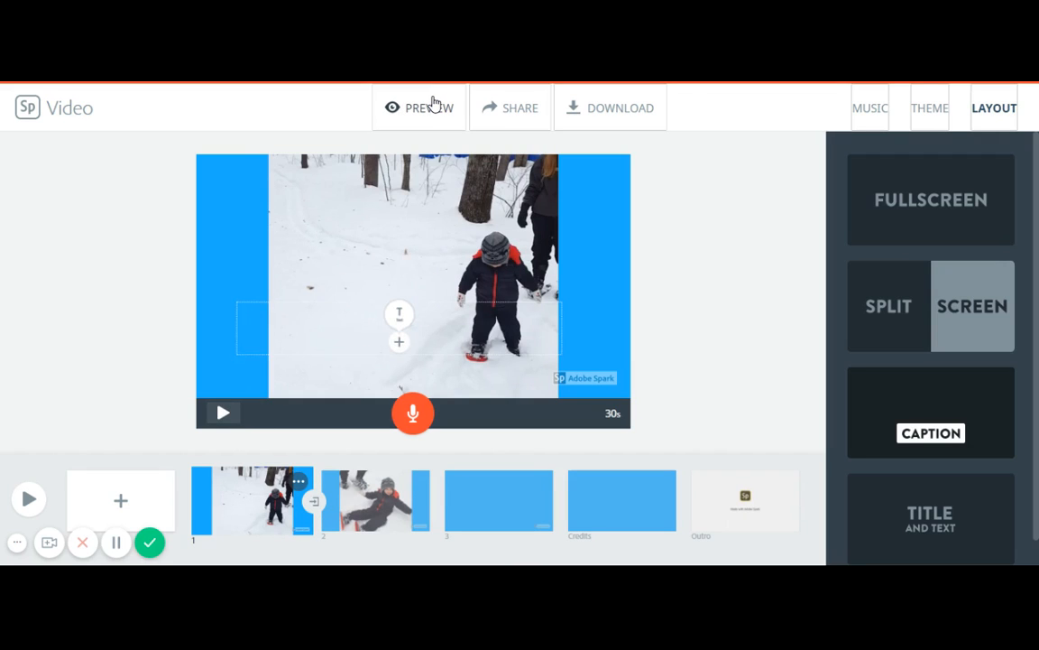
pyautogui.click(432, 107)
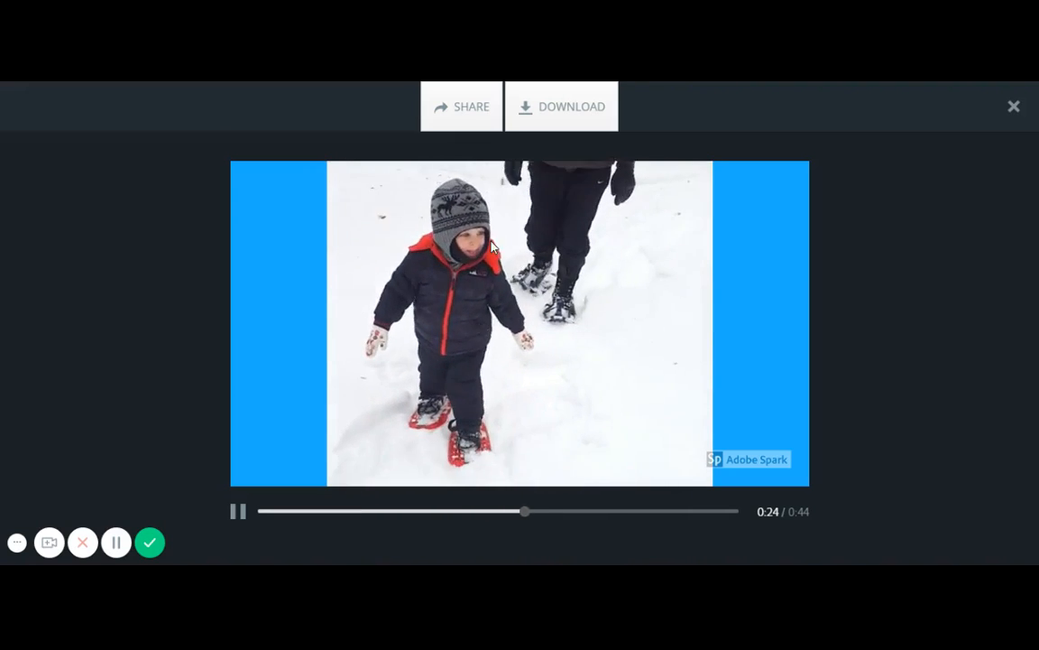
pyautogui.click(1014, 106)
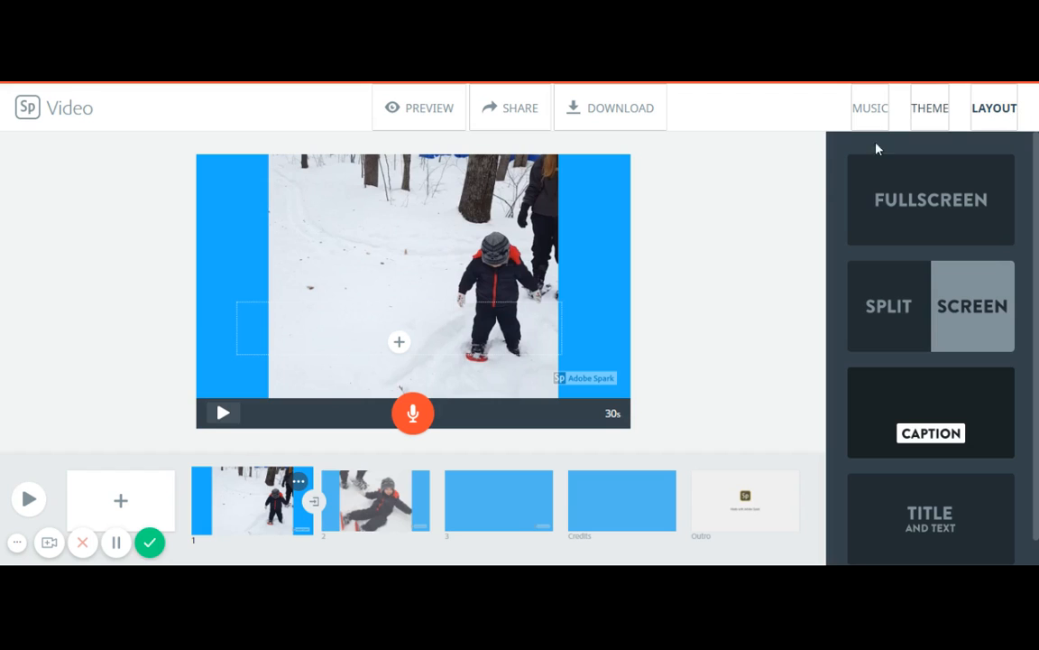
# Step: Examine the editing options available for the video clip on the second slide
pyautogui.click(390, 511)
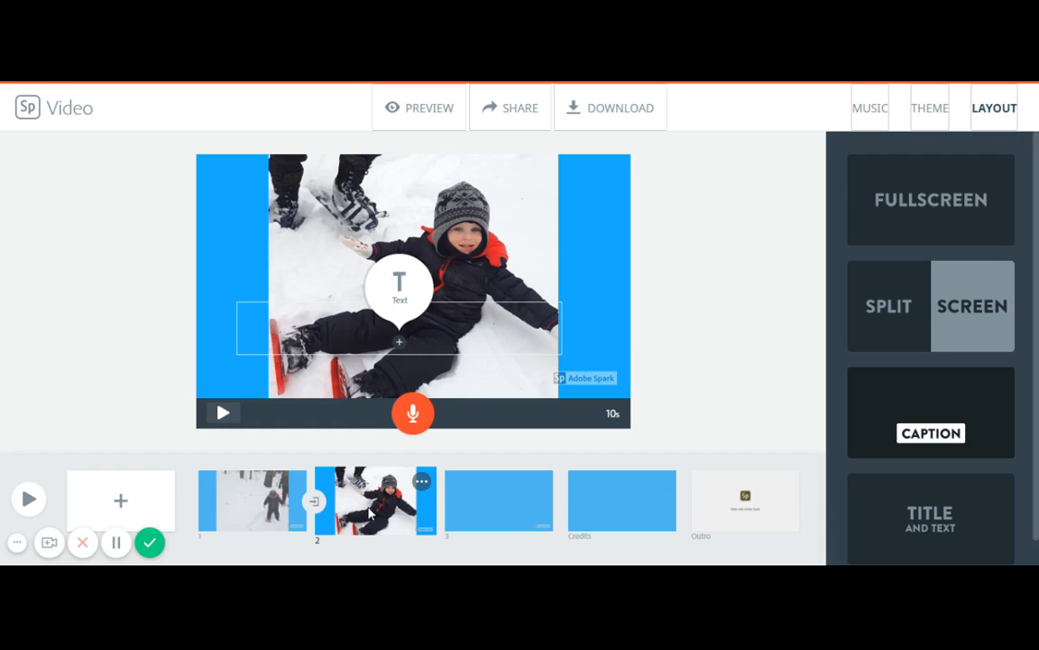
pyautogui.click(589, 186)
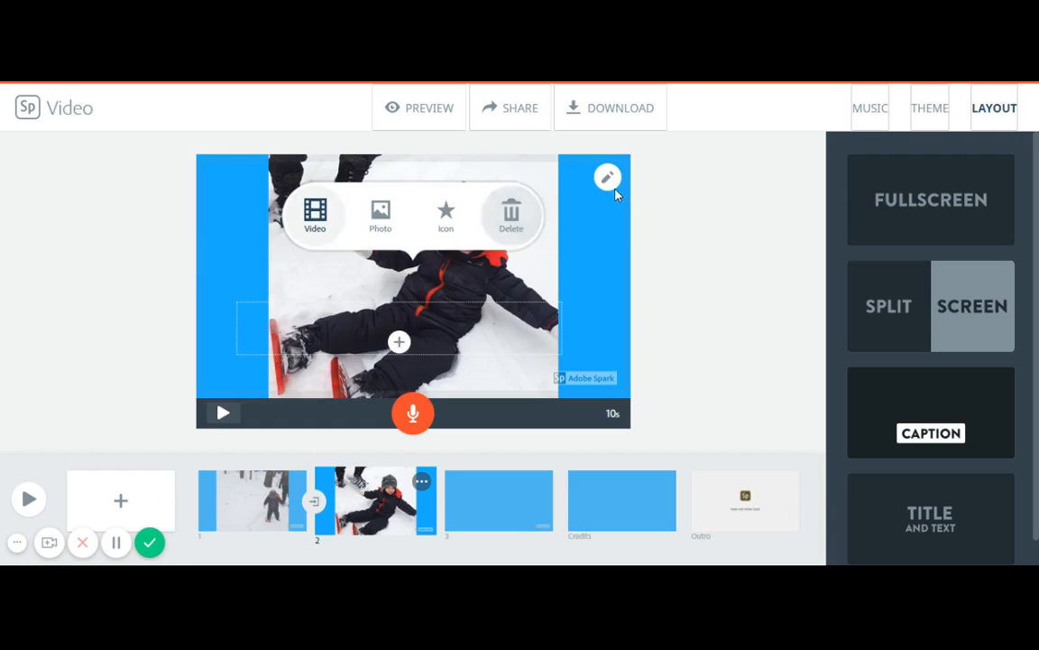
pyautogui.click(610, 181)
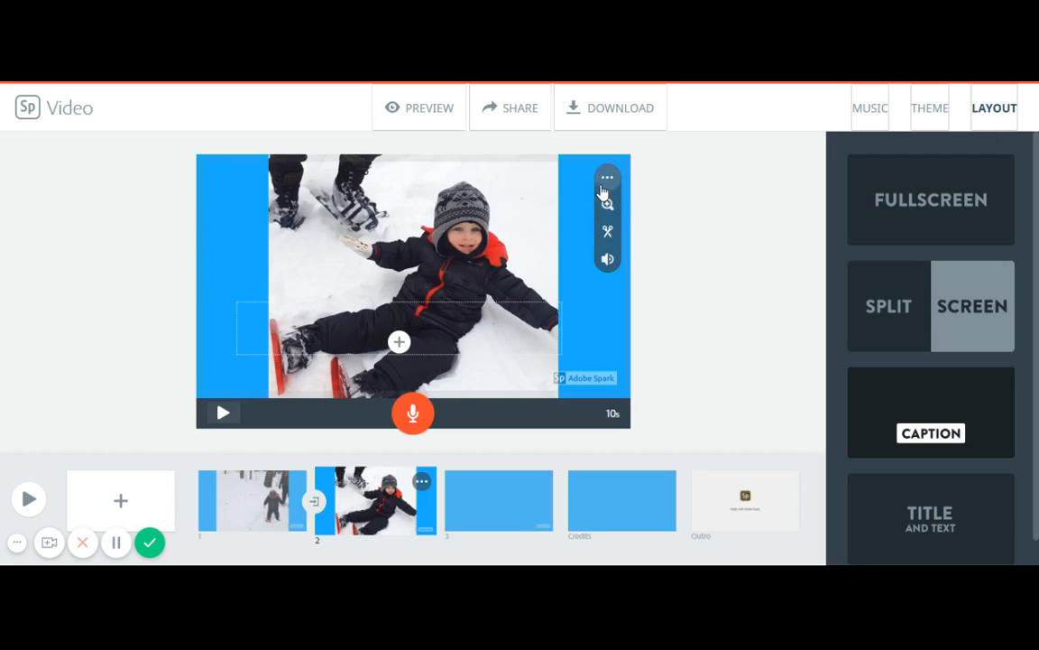
pyautogui.click(524, 225)
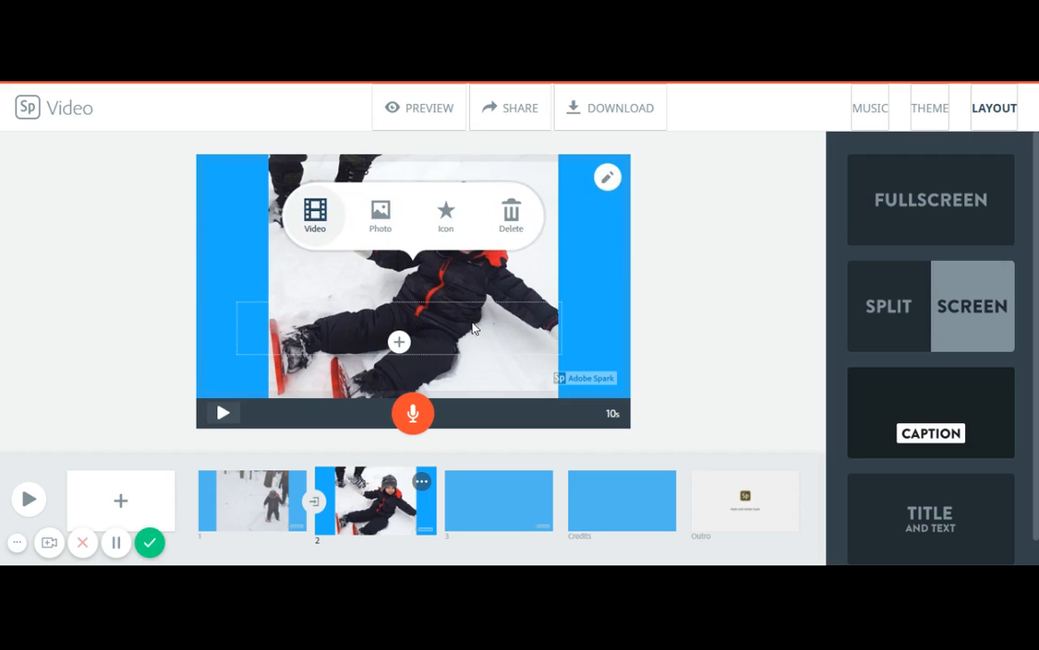
# Step: View the continue-video option for the first slide's clip and leave it without saving
pyautogui.click(298, 505)
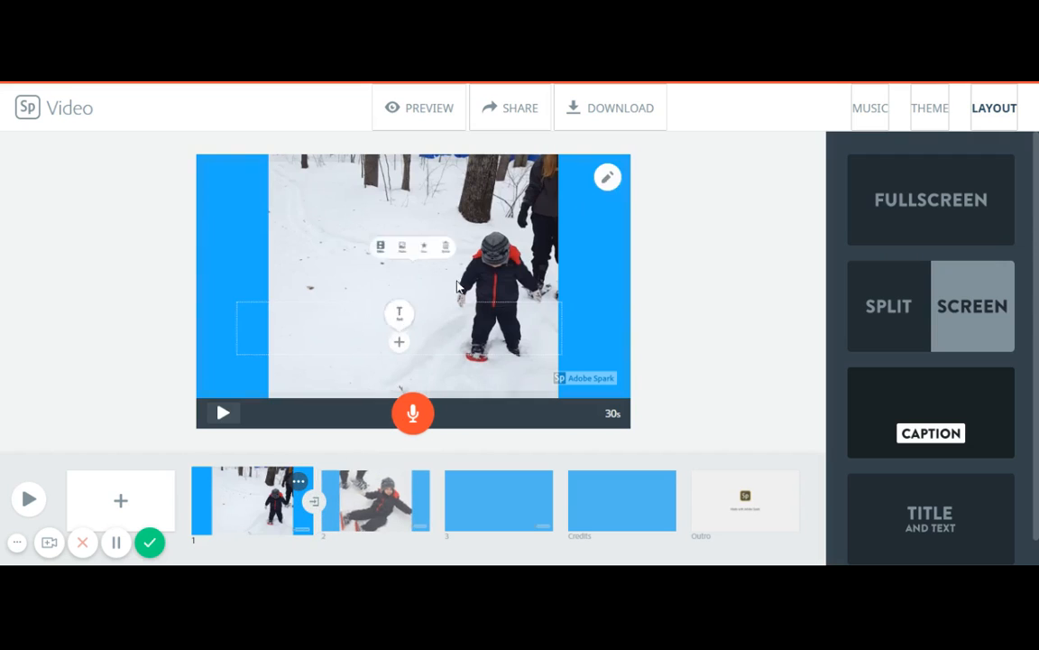
pyautogui.click(610, 178)
pyautogui.click(609, 268)
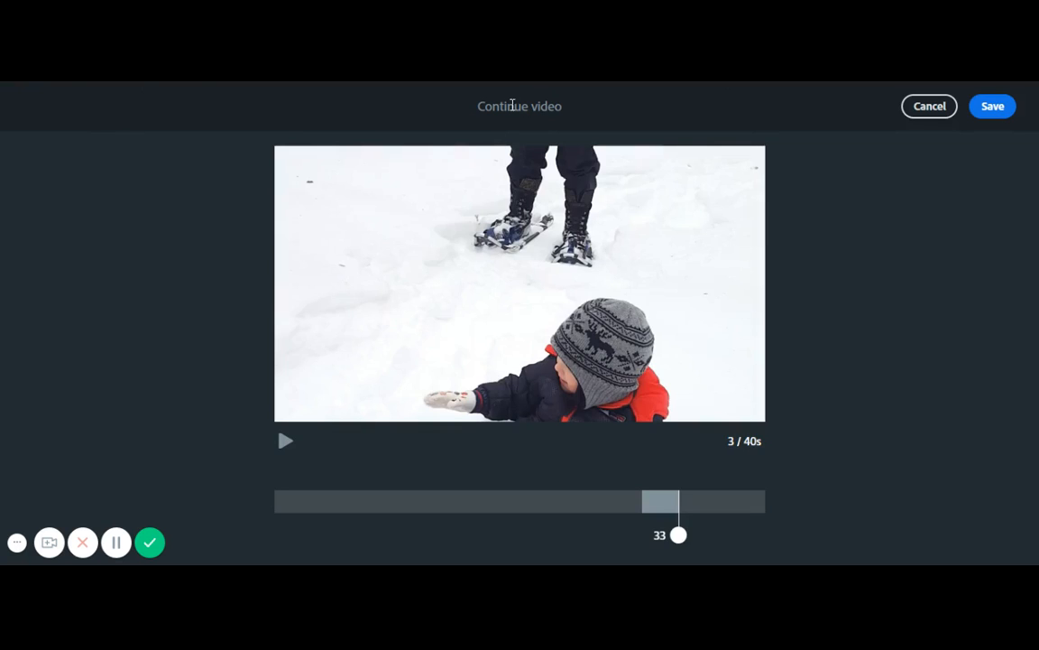
pyautogui.moveTo(476, 108); pyautogui.dragTo(569, 108)
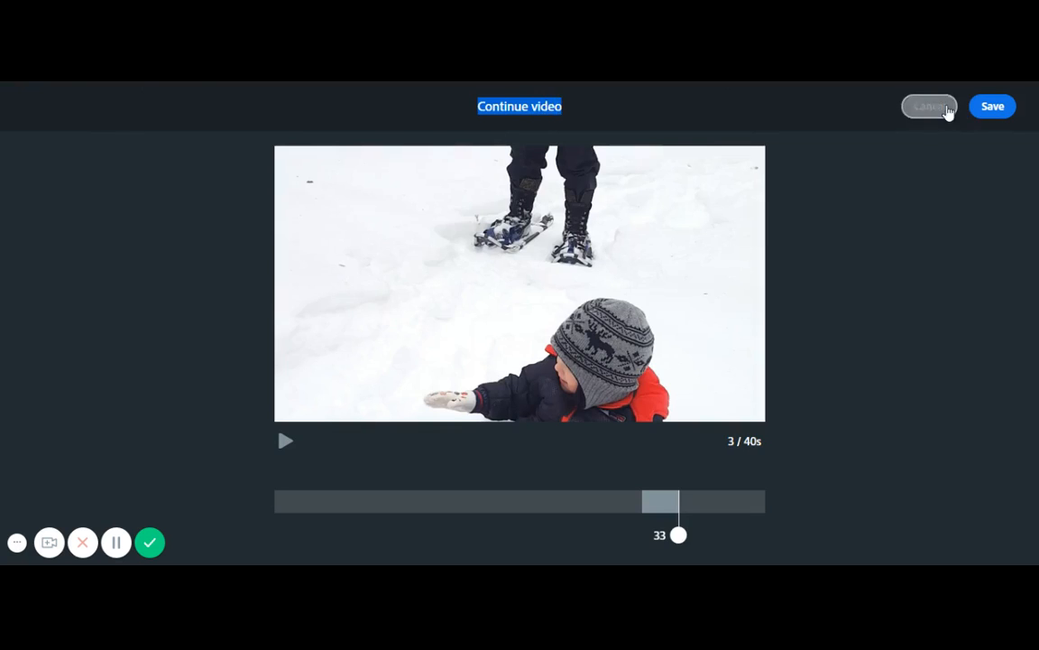
pyautogui.click(942, 109)
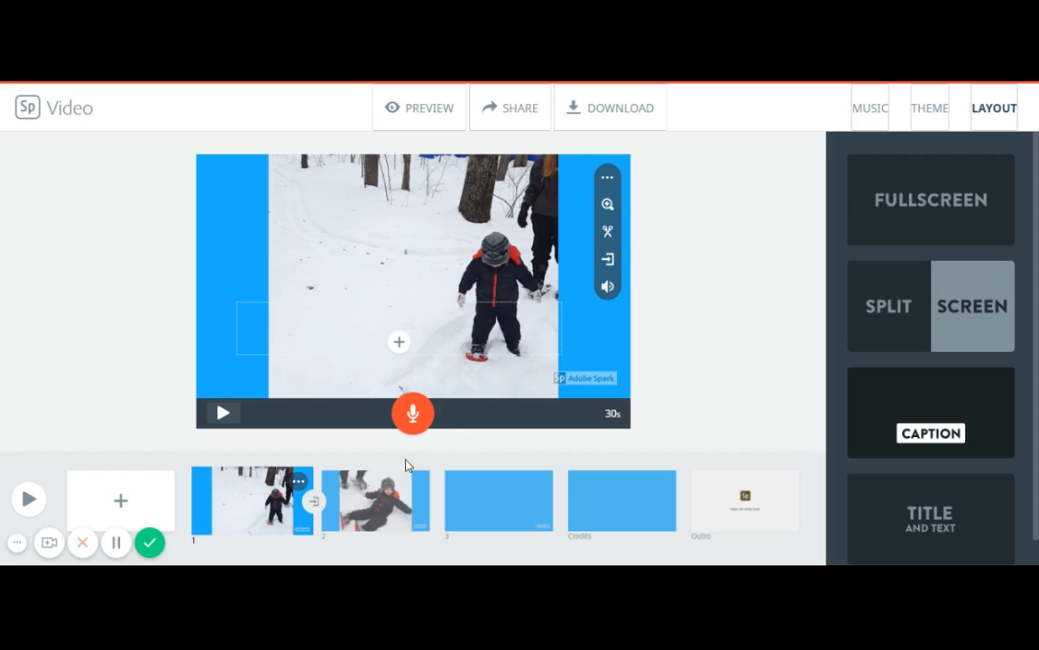